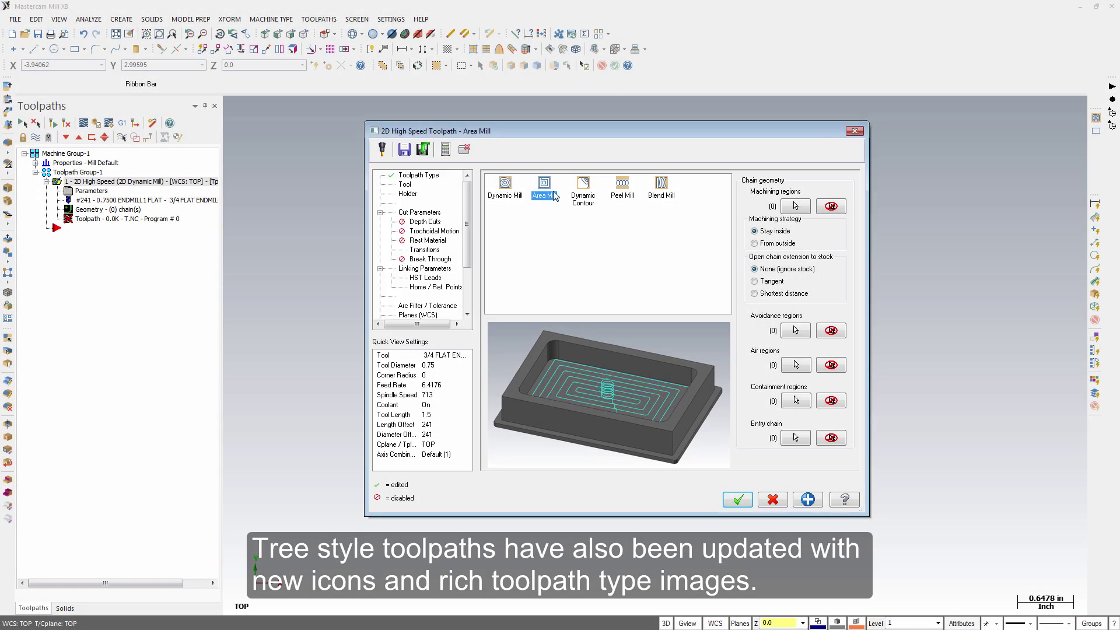
# Preview the Dynamic Contour, Peel Mill and Blend Mill toolpath type images in turn
pyautogui.click(584, 194)
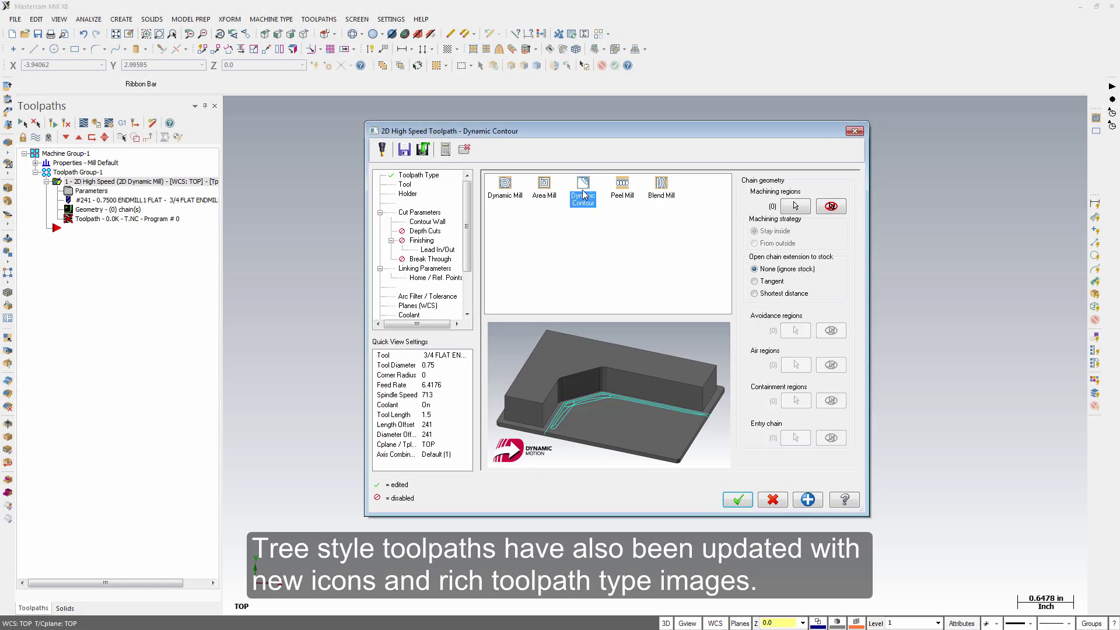
pyautogui.click(624, 189)
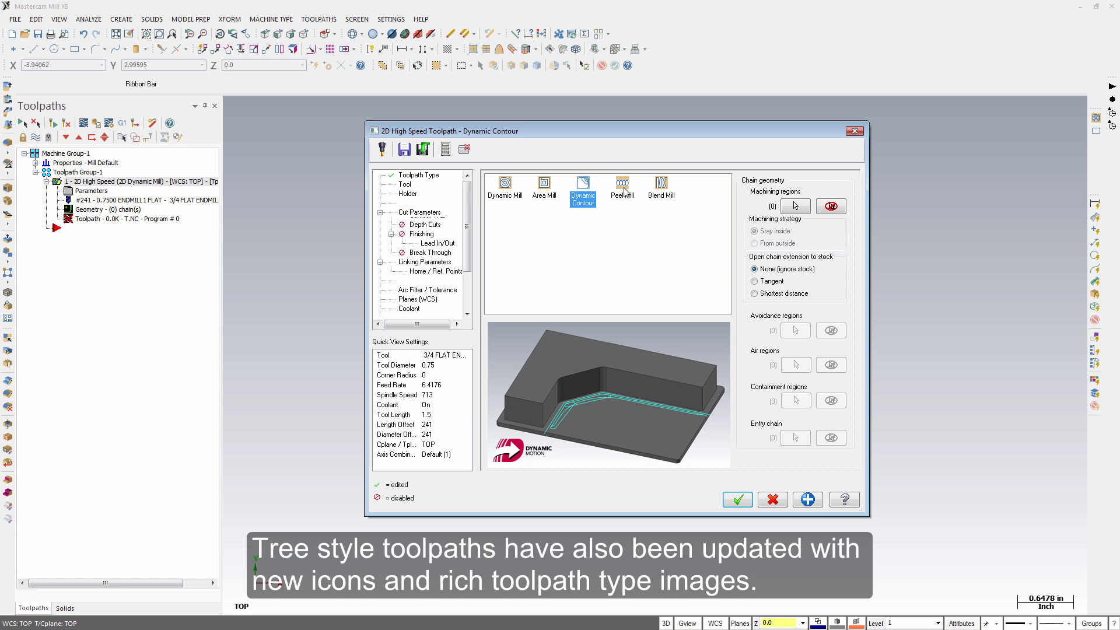
pyautogui.click(657, 189)
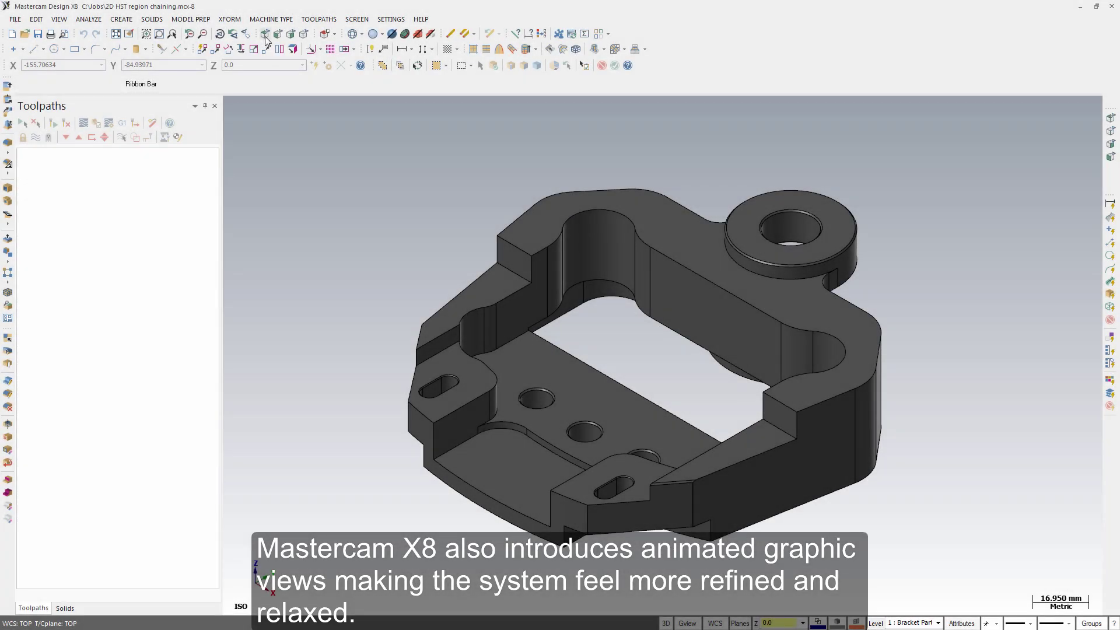
# View the bracket from the Top, Front, Right Side and back to Isometric
pyautogui.click(265, 37)
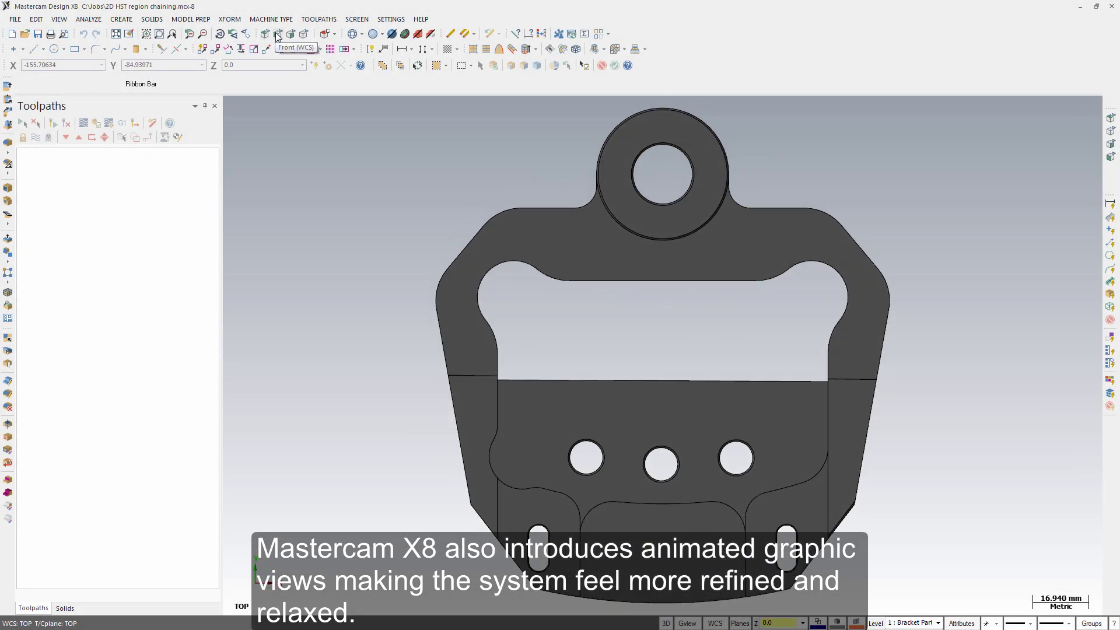
pyautogui.click(277, 35)
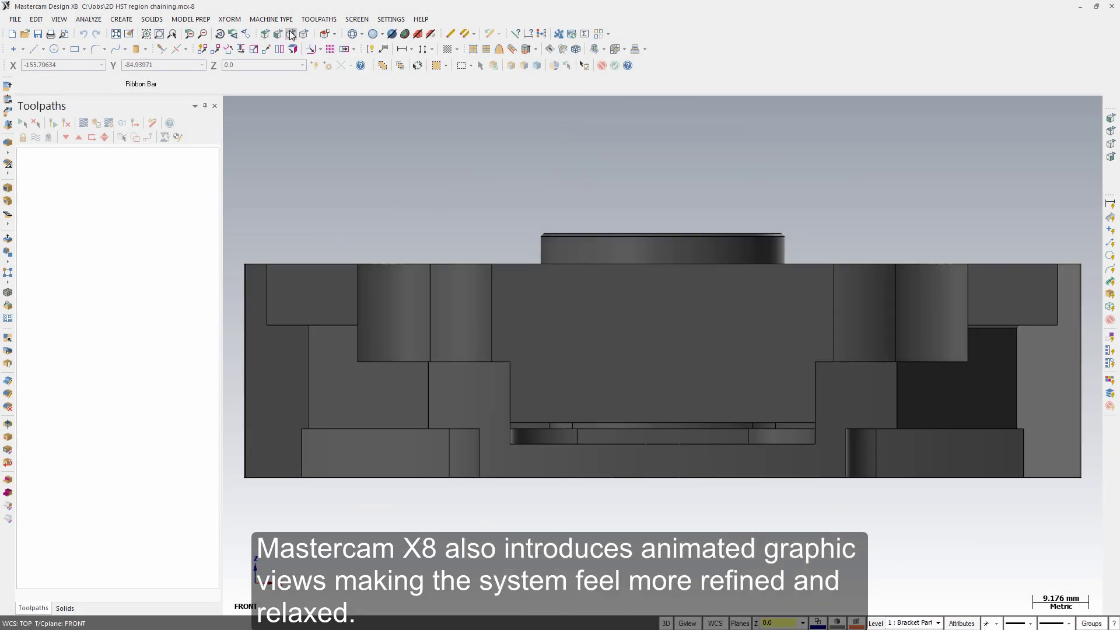
pyautogui.click(290, 35)
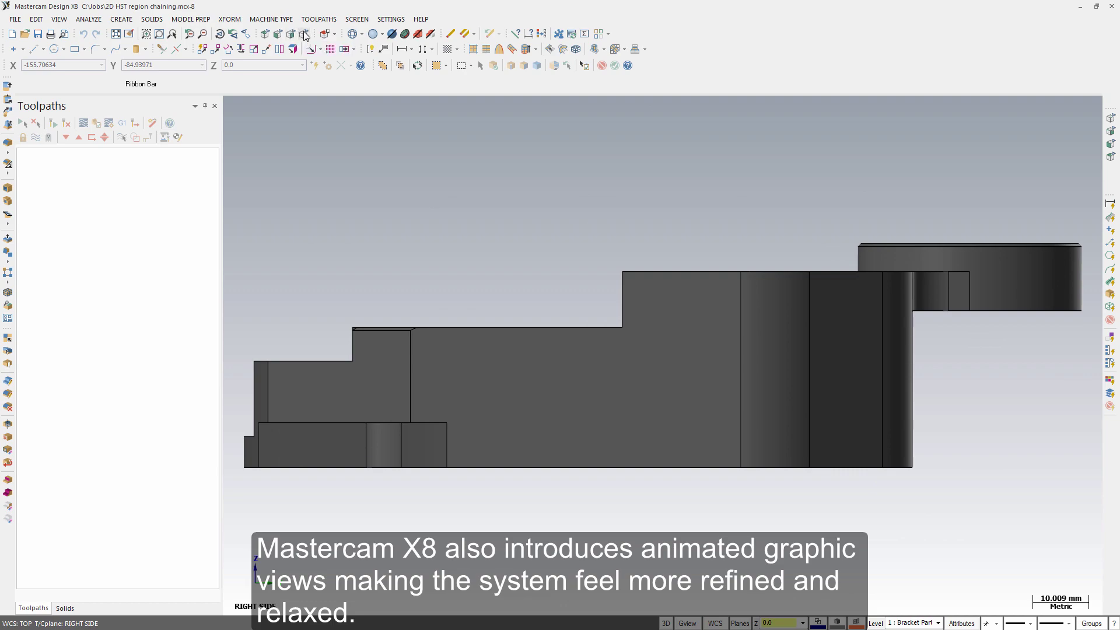
pyautogui.click(304, 35)
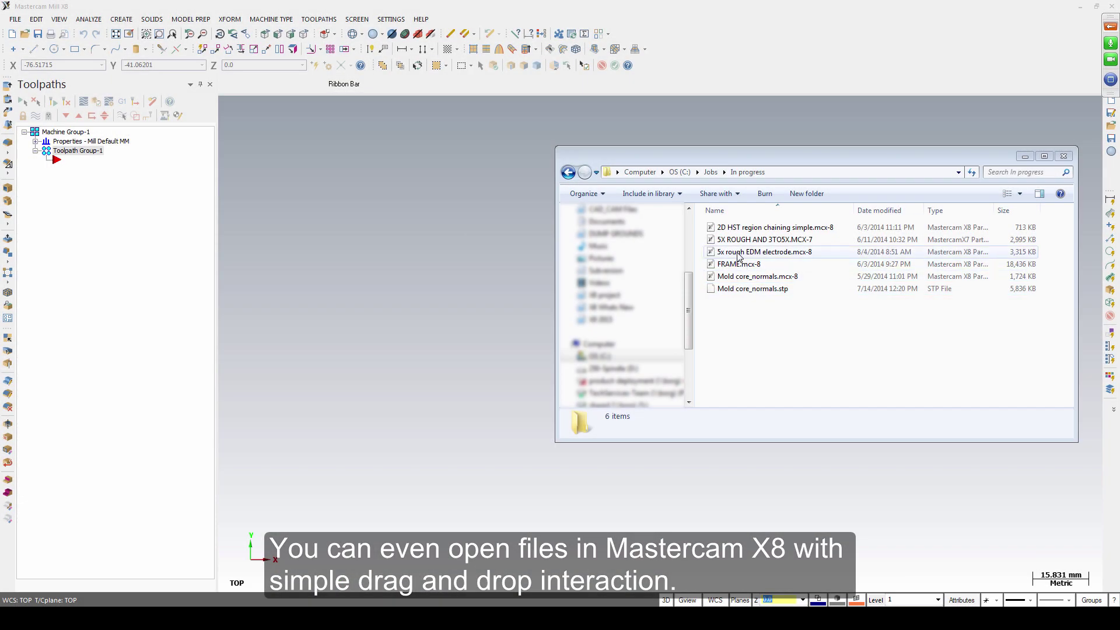
# Load the 5x rough EDM electrode part file by dropping it into the graphics window
pyautogui.click(739, 255)
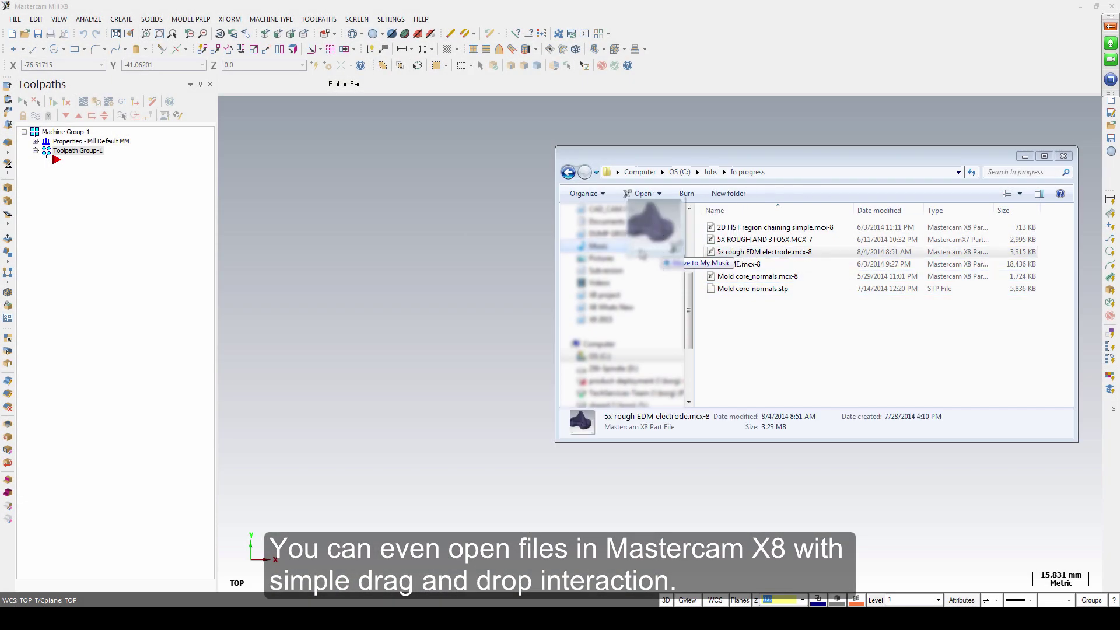
pyautogui.moveTo(739, 255); pyautogui.dragTo(393, 278)
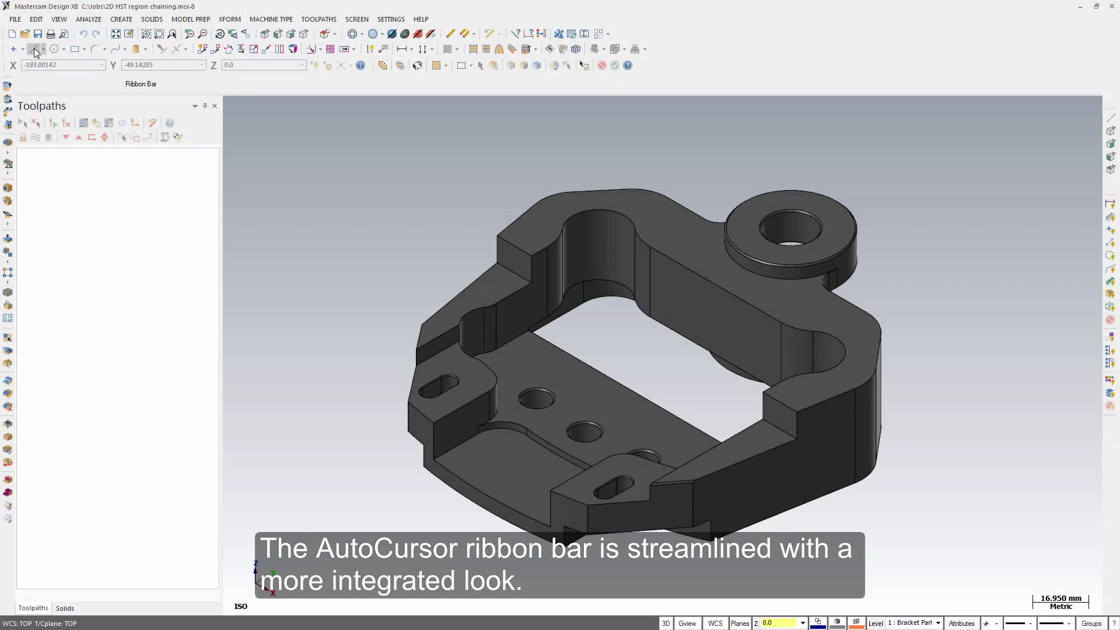
# Begin a line by endpoints and step through the X, Y and Z coordinate fields
pyautogui.click(34, 48)
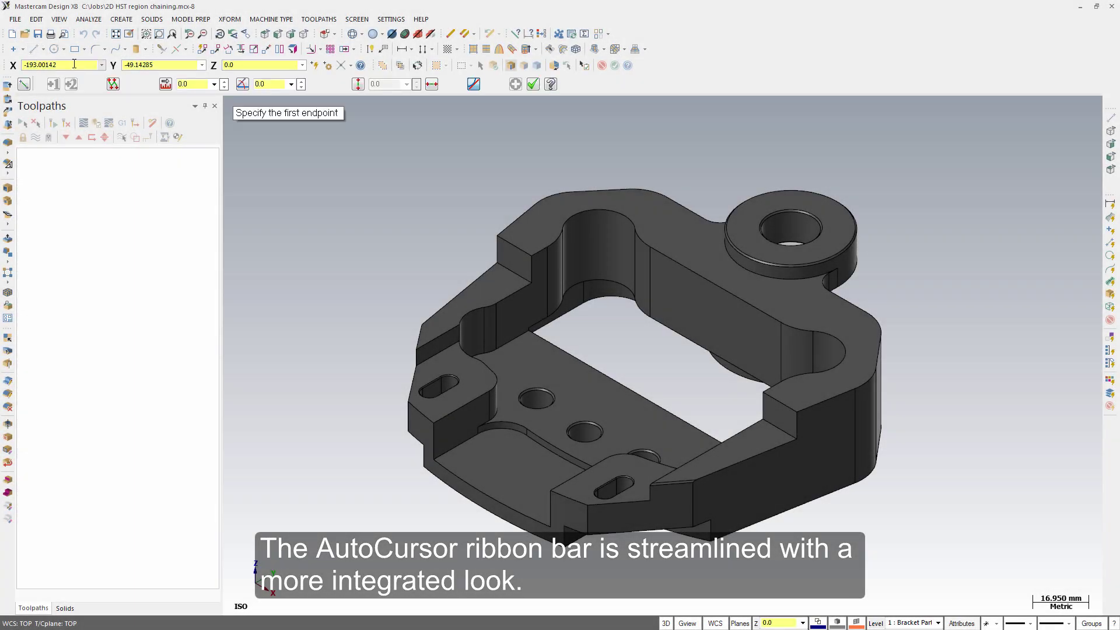
pyautogui.click(75, 64)
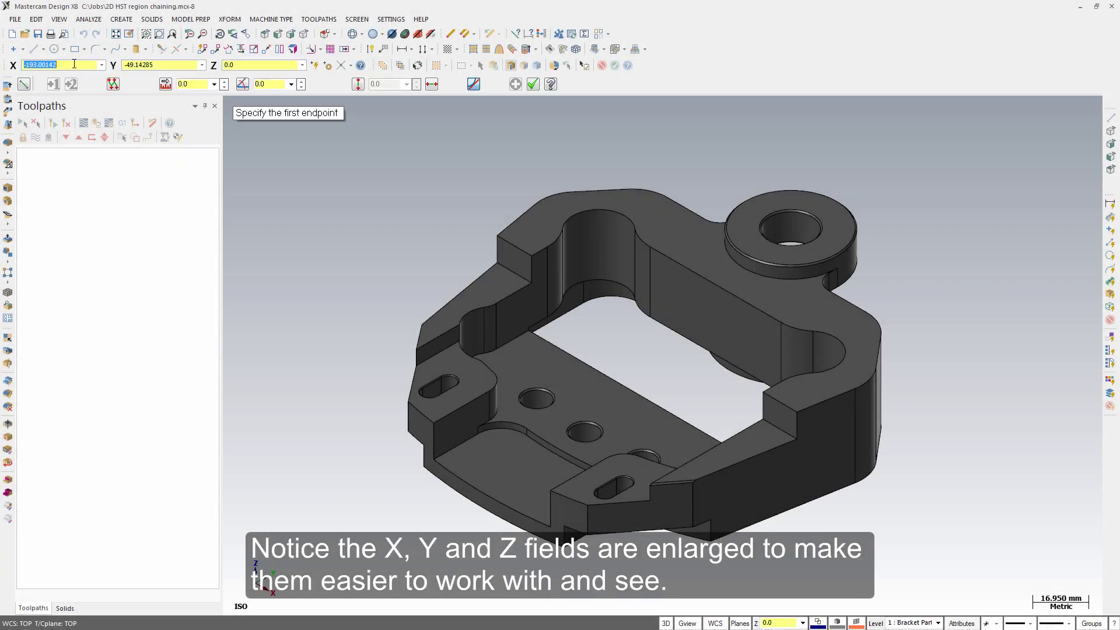
pyautogui.click(156, 65)
pyautogui.click(248, 65)
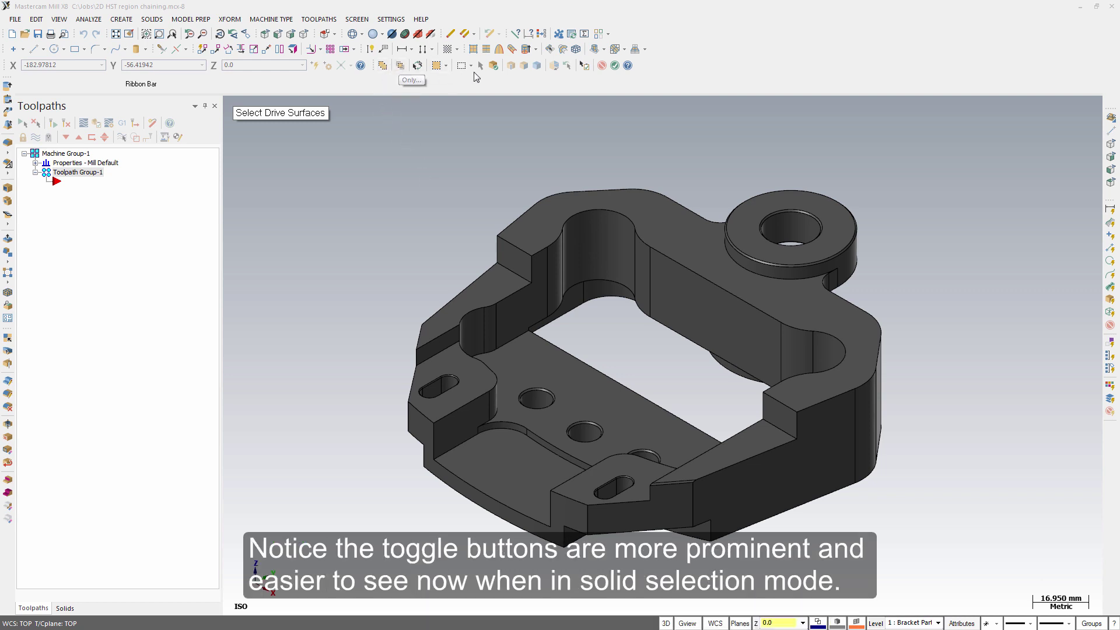
# Enable solid selection and pick the curved face inside the bracket opening
pyautogui.click(496, 66)
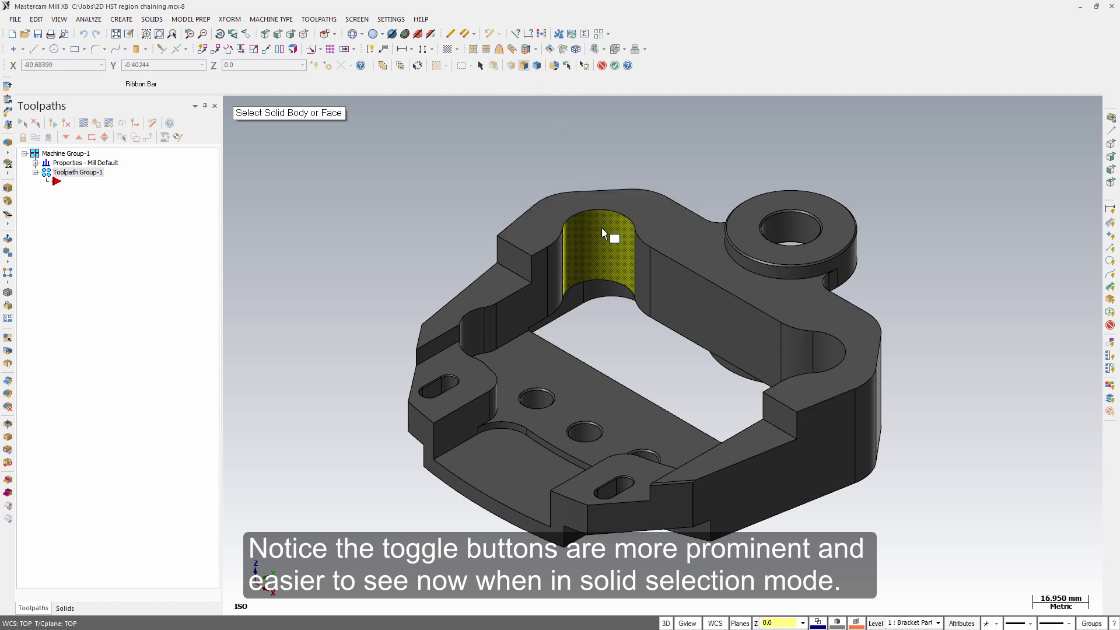
pyautogui.click(628, 257)
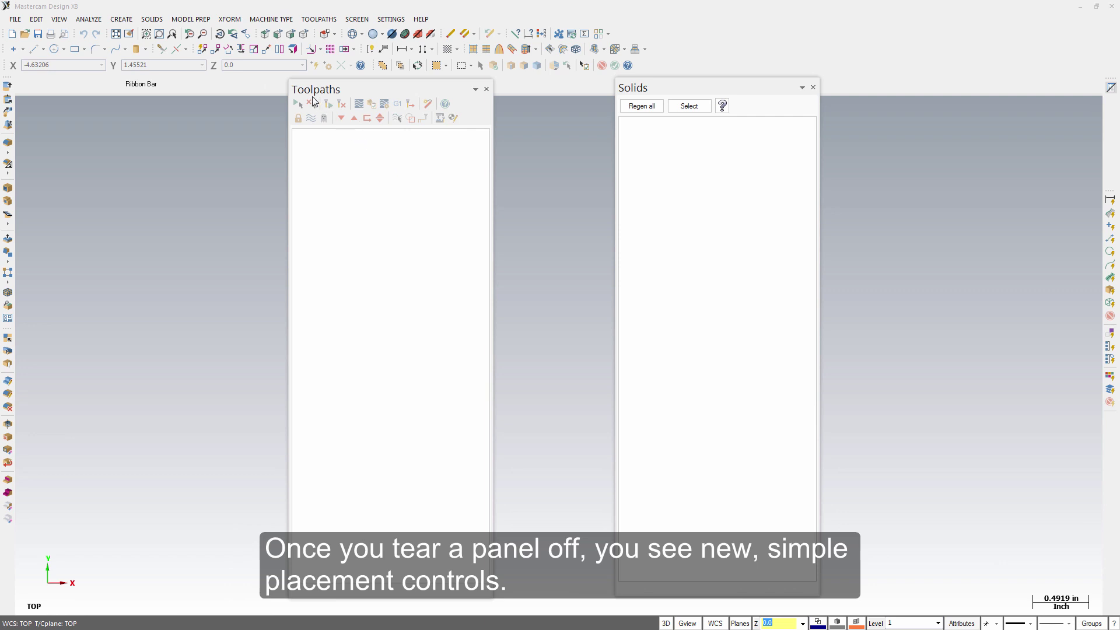
# Float the Toolpaths and Solids panels over the graphics area
pyautogui.moveTo(295, 88)
pyautogui.mouseDown()
pyautogui.moveTo(234, 166)
pyautogui.moveTo(35, 352)
pyautogui.mouseUp()
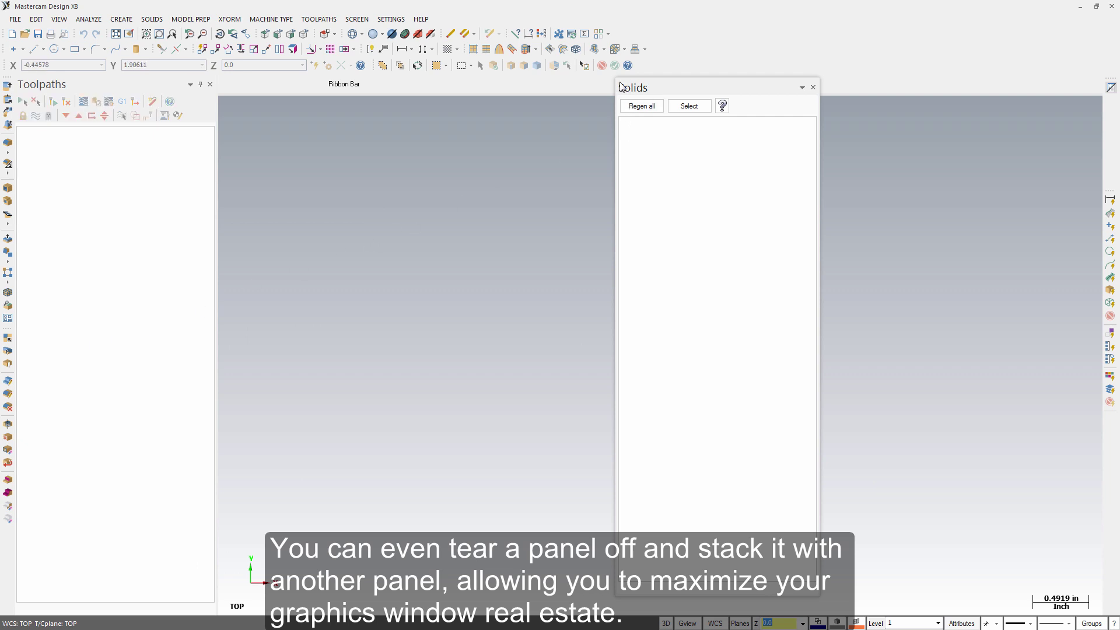
pyautogui.moveTo(619, 87)
pyautogui.mouseDown()
pyautogui.moveTo(271, 248)
pyautogui.moveTo(112, 368)
pyautogui.mouseUp()
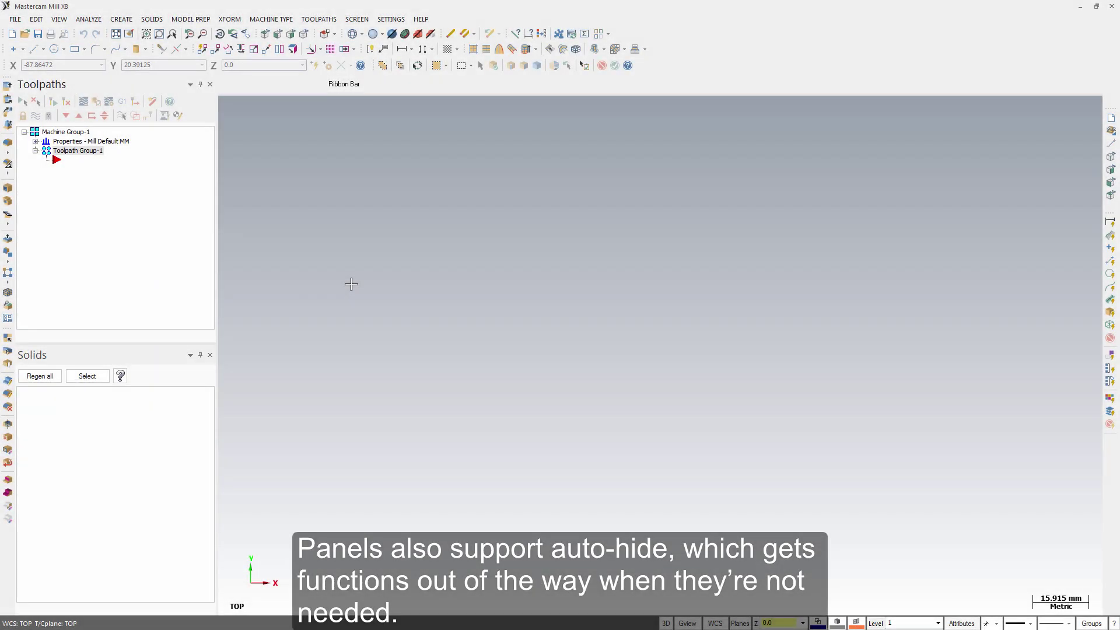
# Set the Solids and Toolpaths panels to auto-hide via their pushpins
pyautogui.click(199, 357)
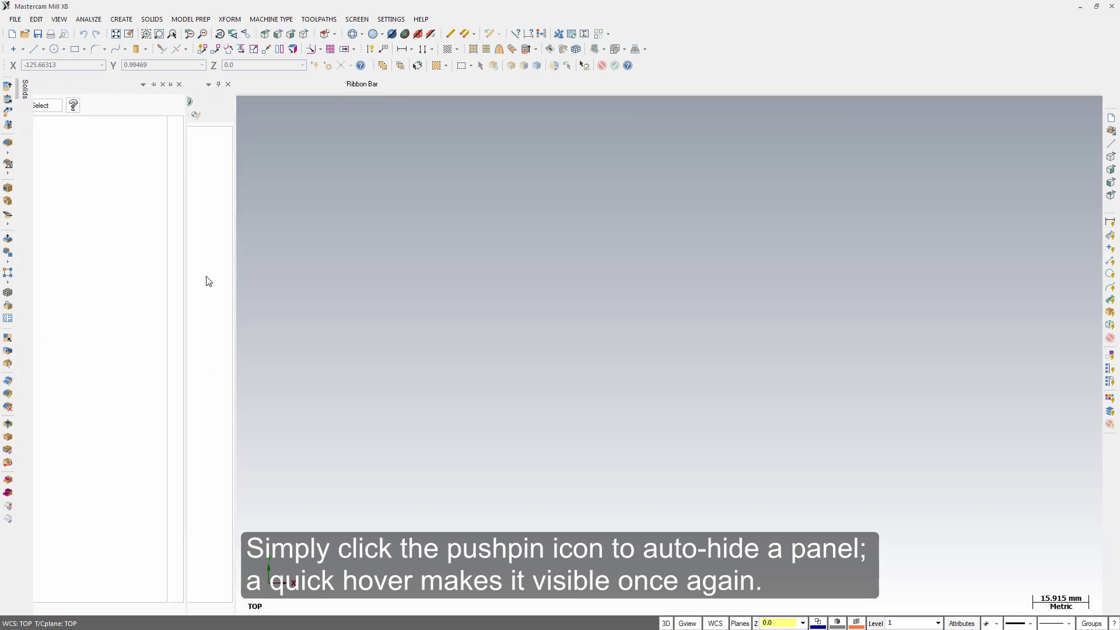
pyautogui.click(219, 85)
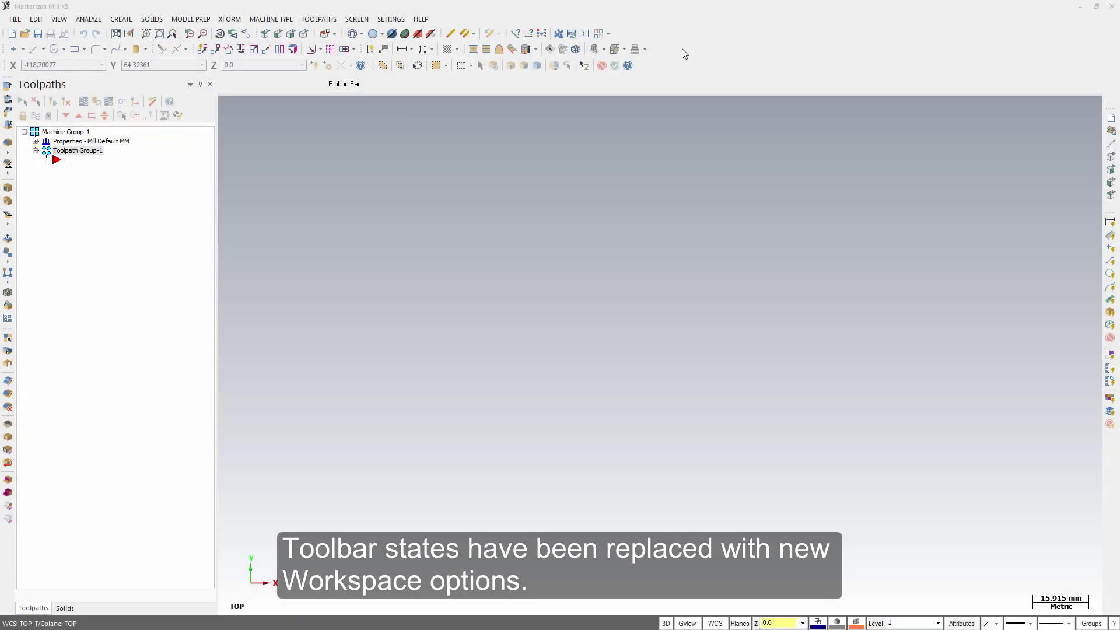
# Bring up the Customize dialog from the toolbar area's right-click menu
pyautogui.rightClick(683, 54)
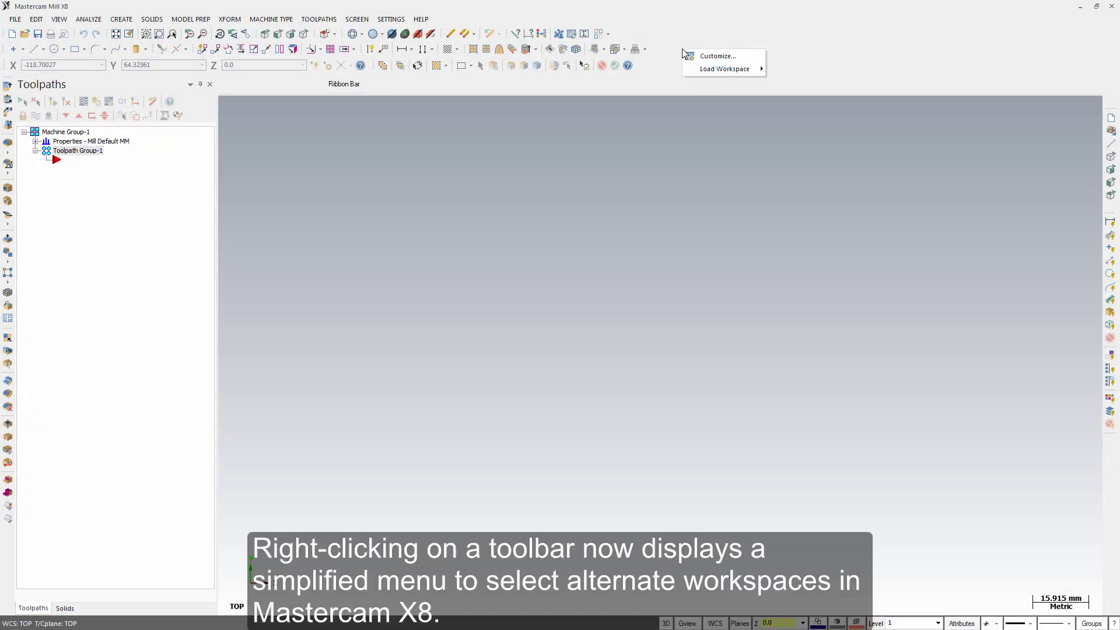
pyautogui.click(746, 60)
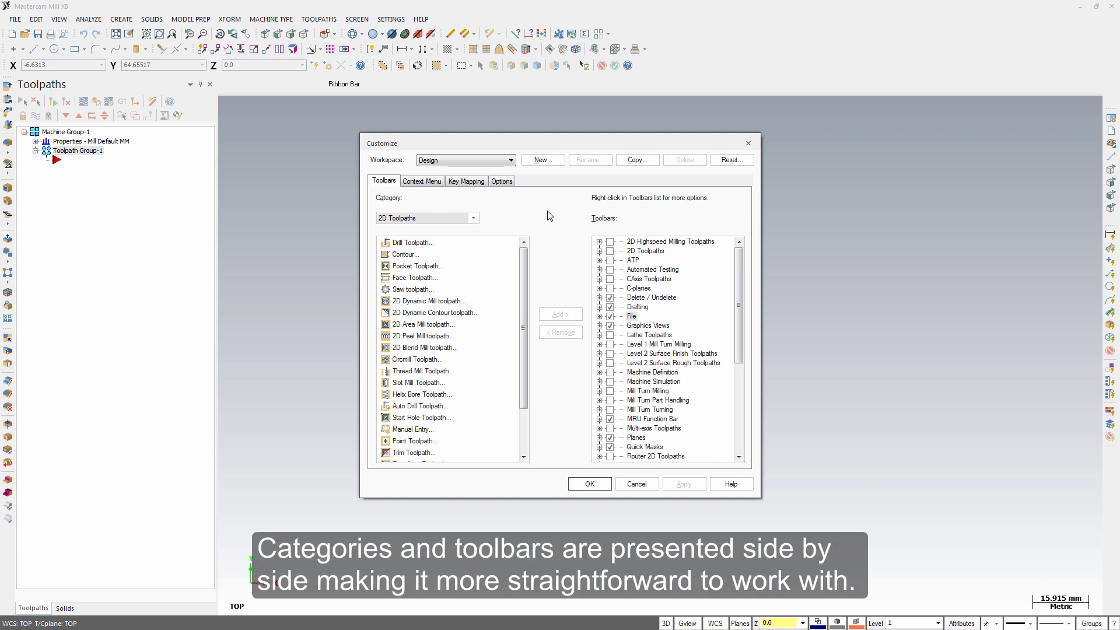
# Add the Saw toolpath command to the 2D Toolpaths toolbar and check its item editing options
pyautogui.click(600, 252)
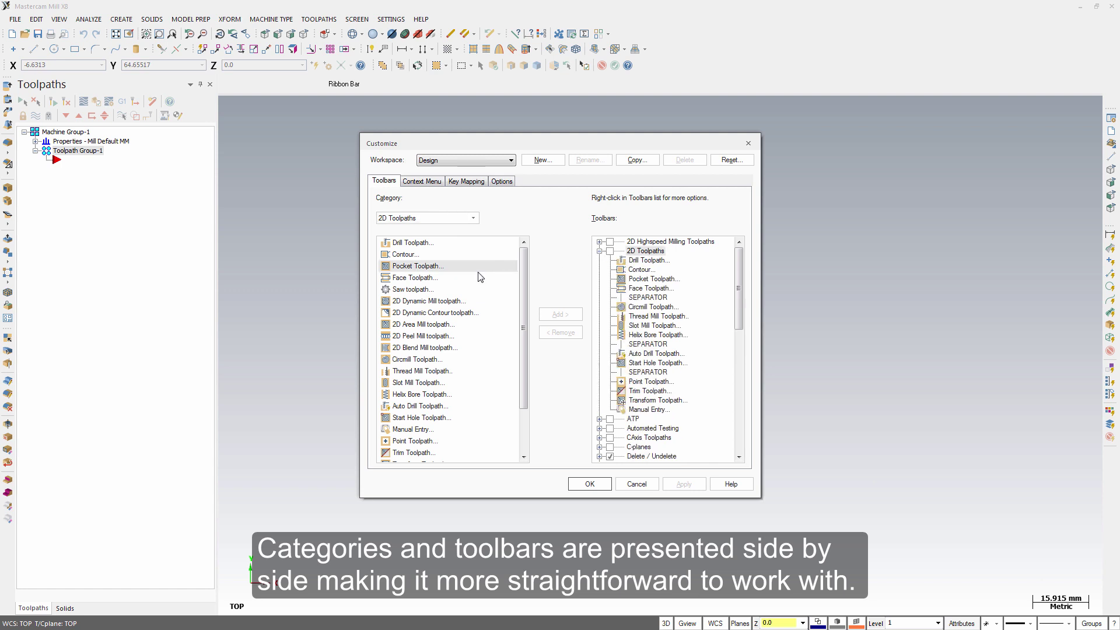
pyautogui.click(418, 290)
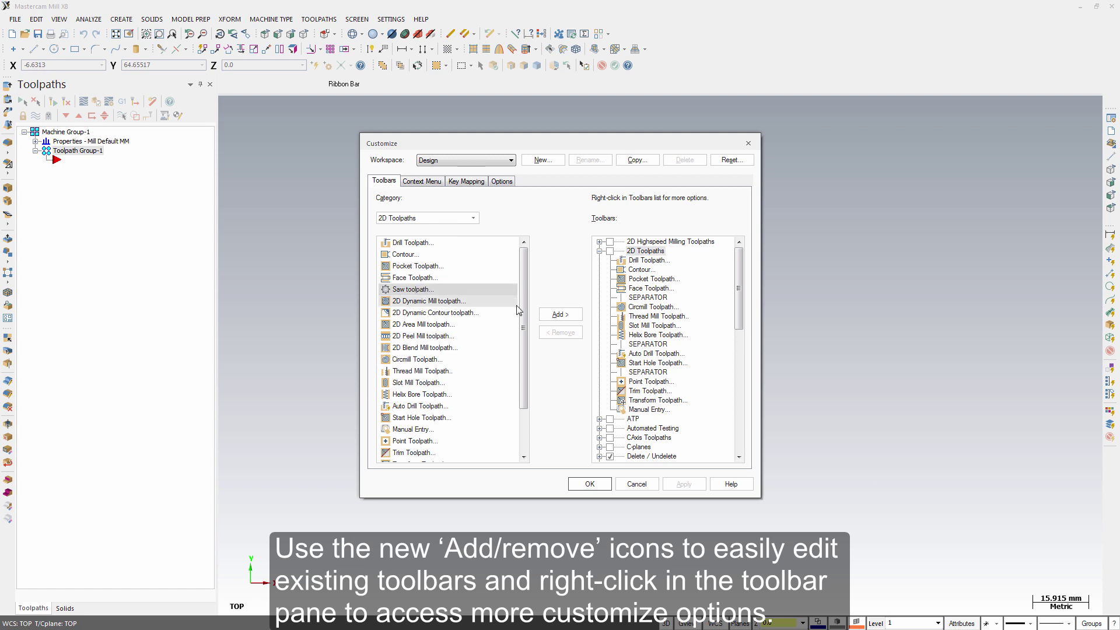
pyautogui.click(554, 315)
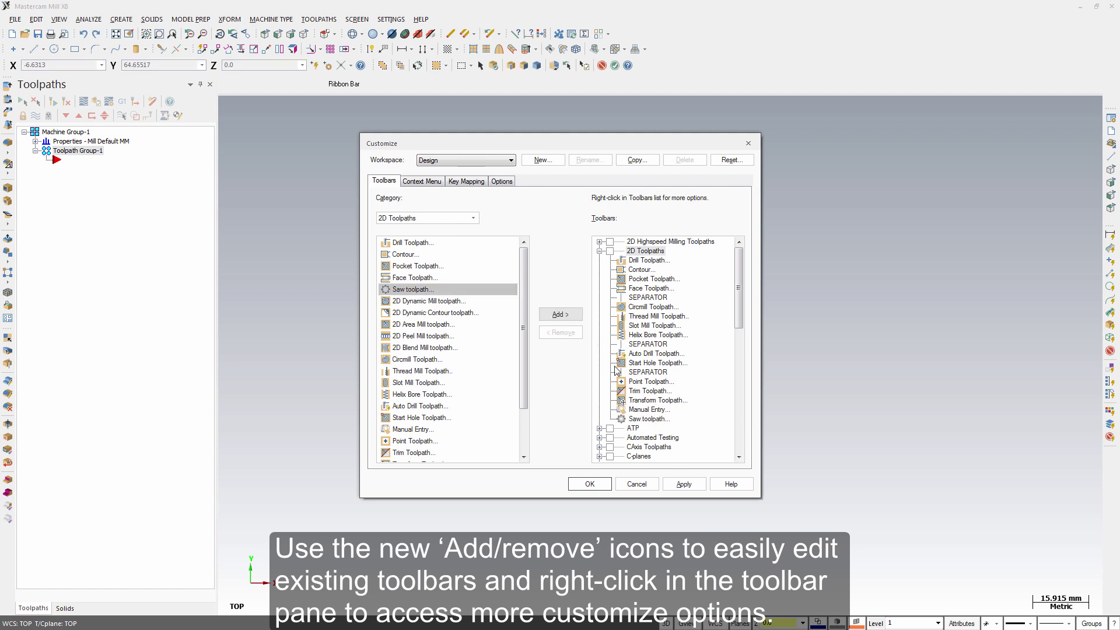
pyautogui.rightClick(704, 322)
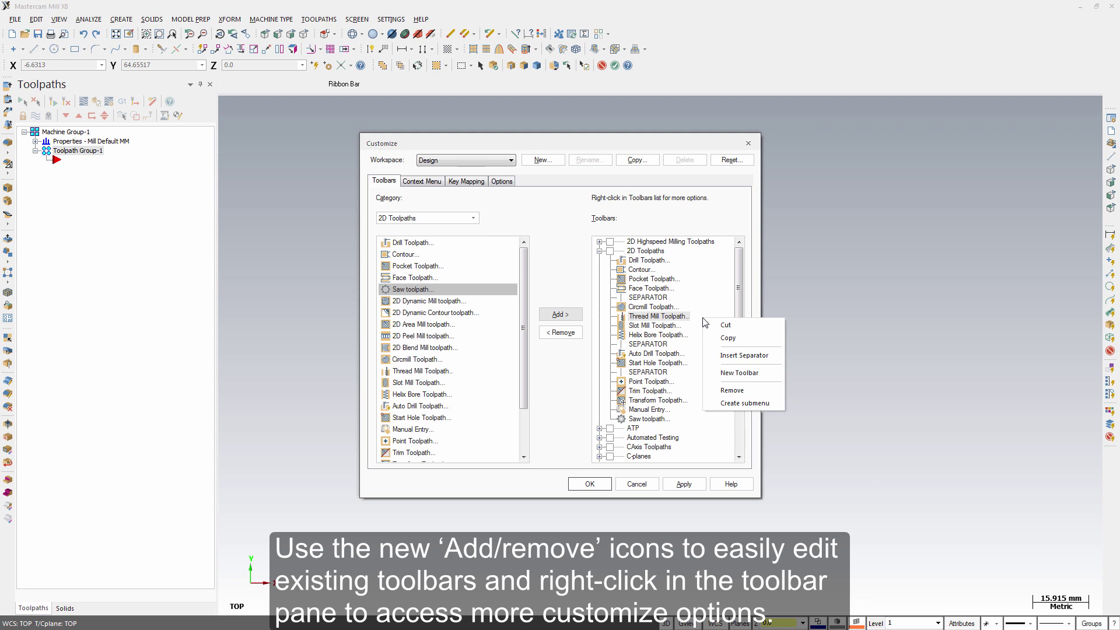
pyautogui.click(424, 185)
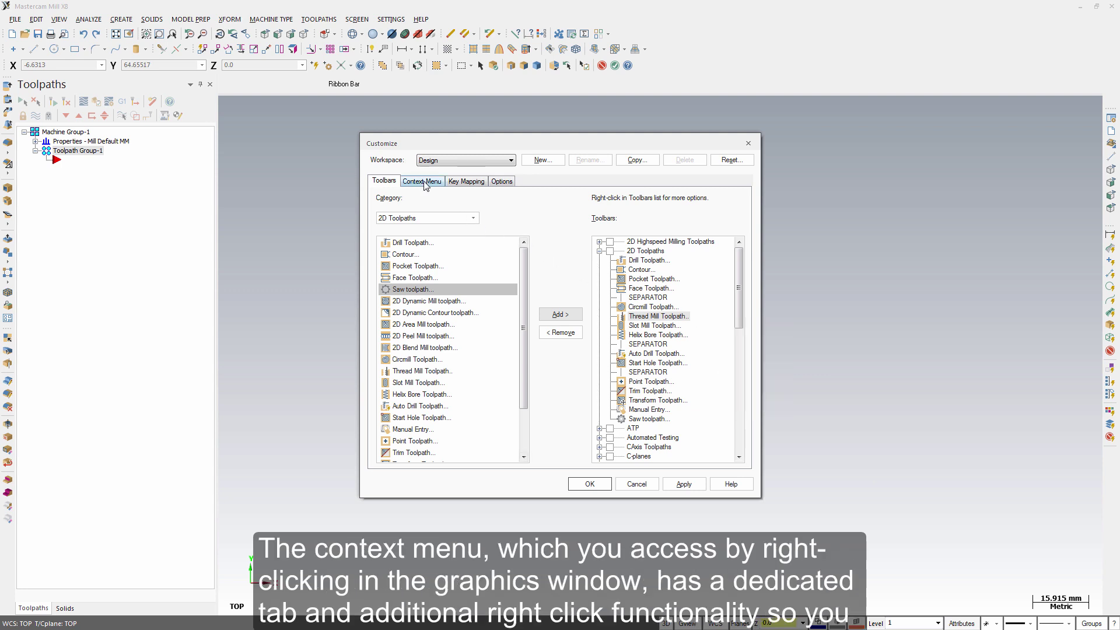
# Show the right-click graphics menu contents and their editing options on the Context Menu page
pyautogui.click(435, 186)
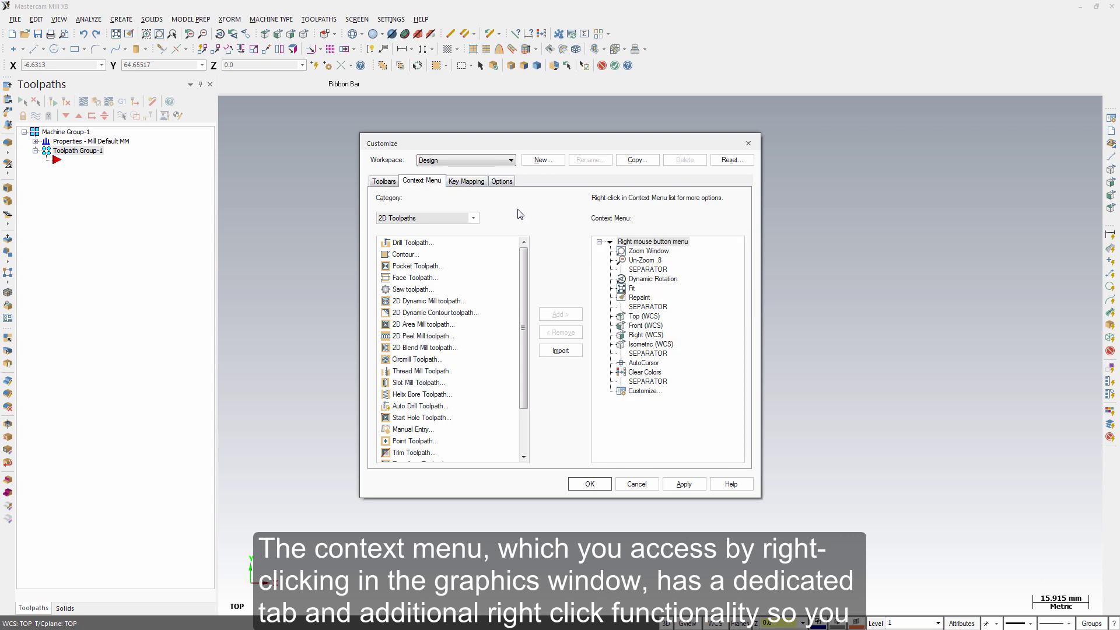
pyautogui.rightClick(697, 293)
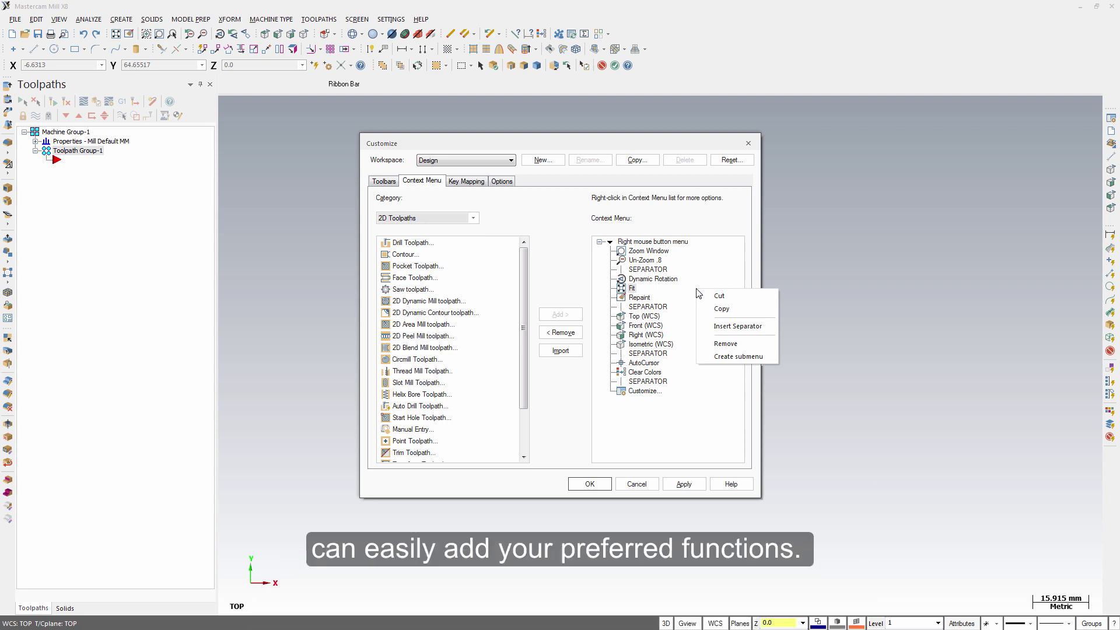
# Visit the Key Mapping shortcut entry, then move to the general Options page
pyautogui.click(473, 185)
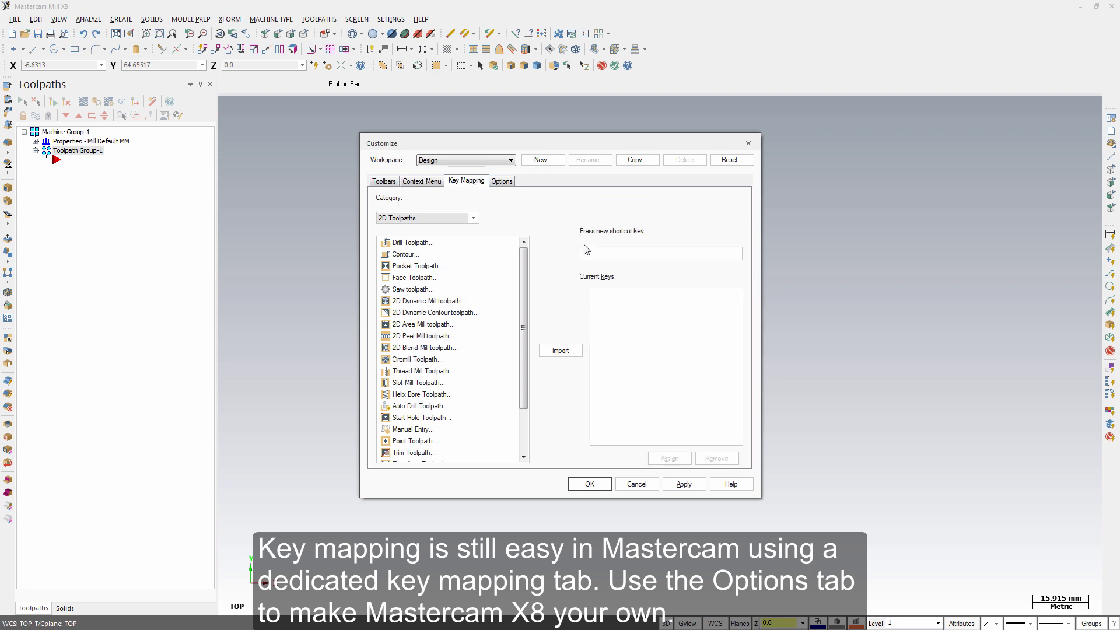
pyautogui.click(604, 252)
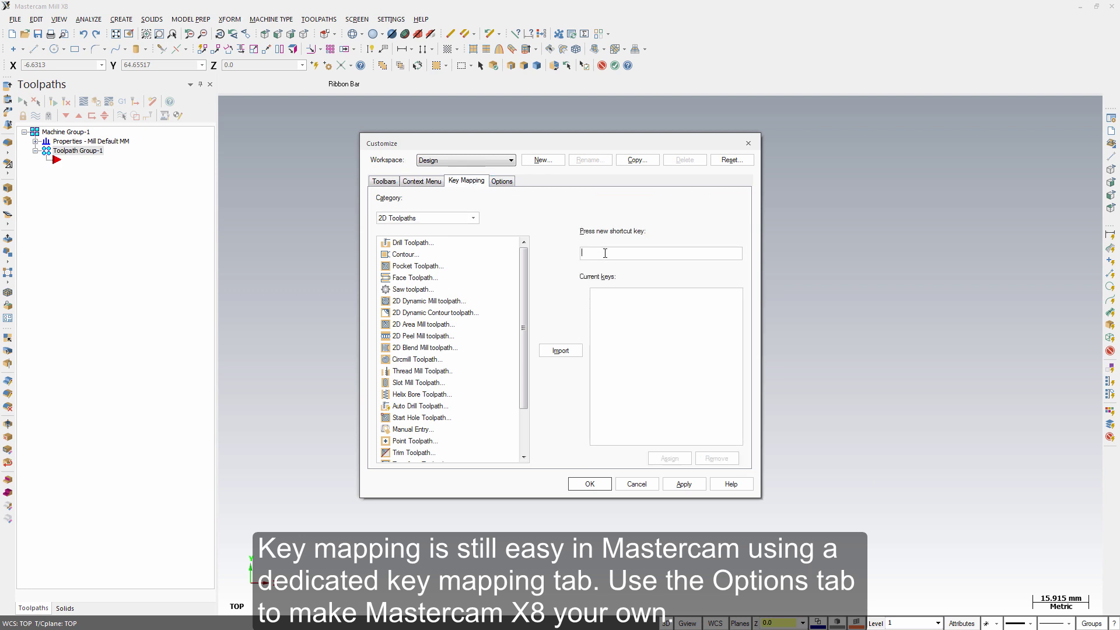
pyautogui.click(501, 181)
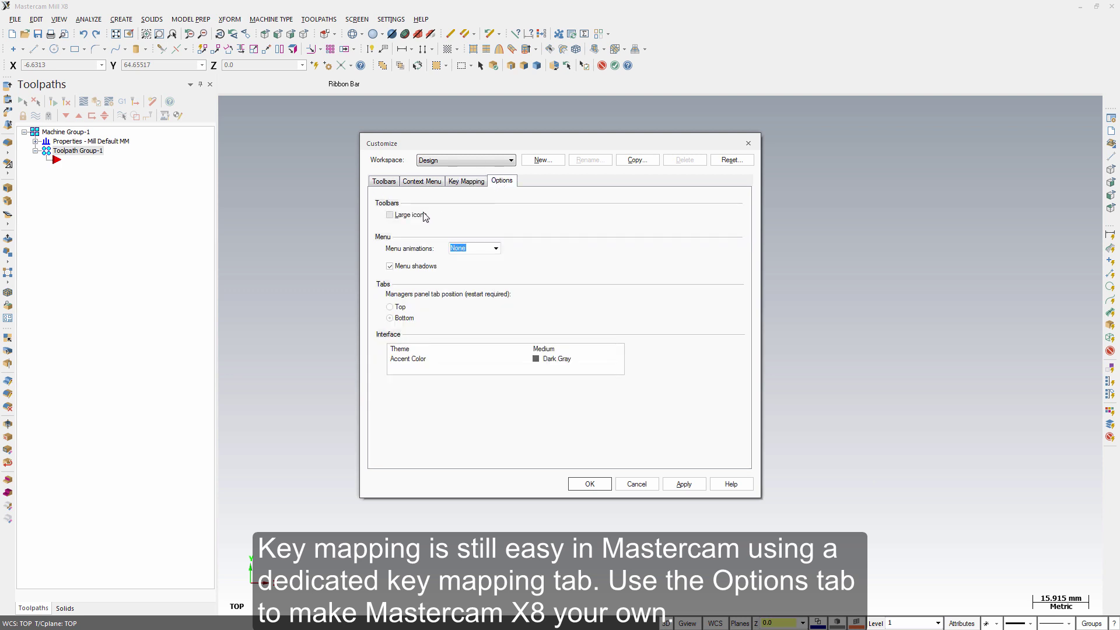
# Try Large icons, revert to small, and list the menu animation styles
pyautogui.click(391, 218)
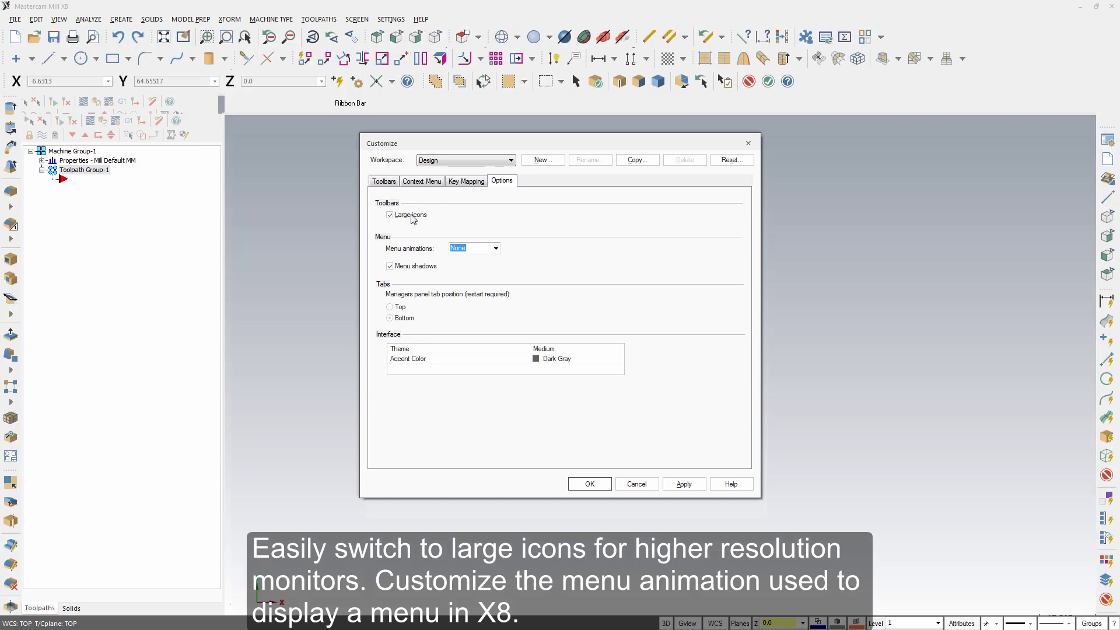
pyautogui.click(412, 217)
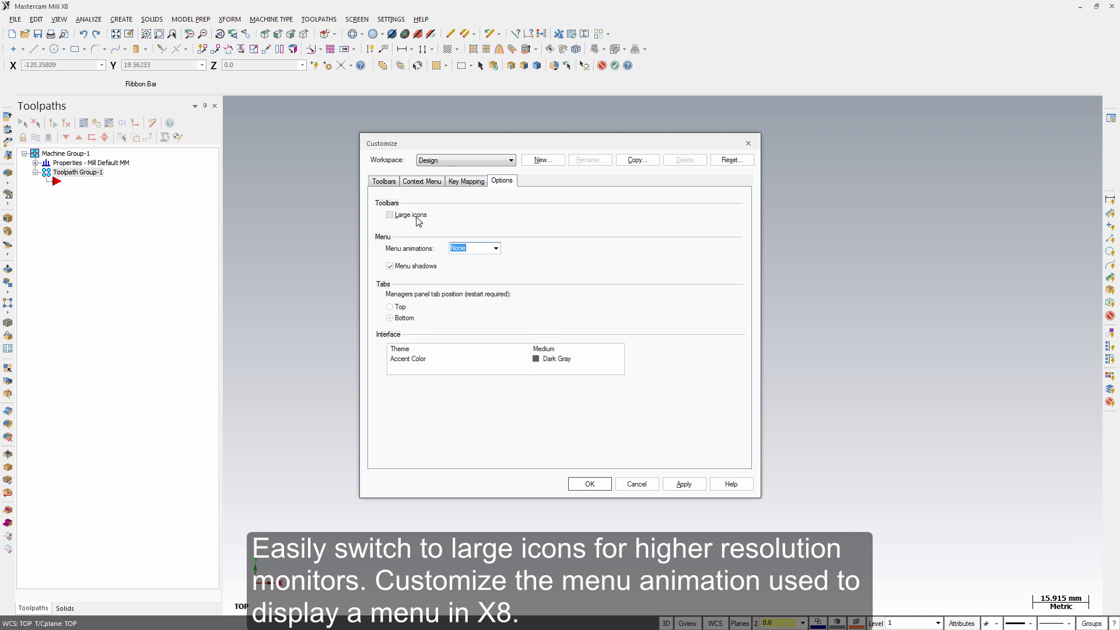
pyautogui.click(496, 249)
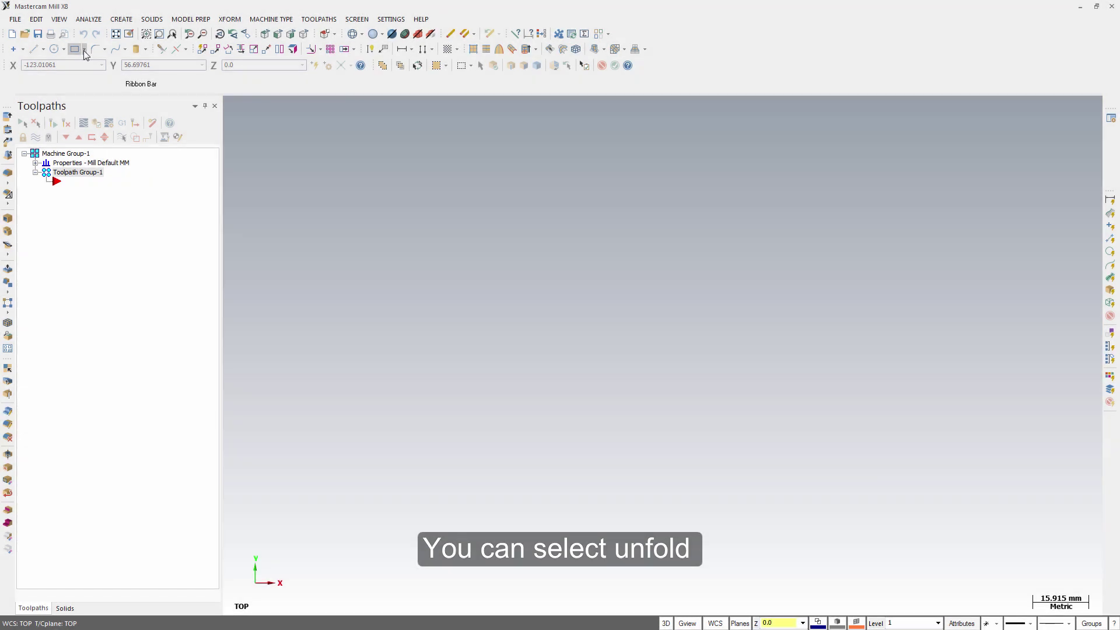
# Preview the menu animation on the rectangle shapes dropdown twice
pyautogui.click(84, 51)
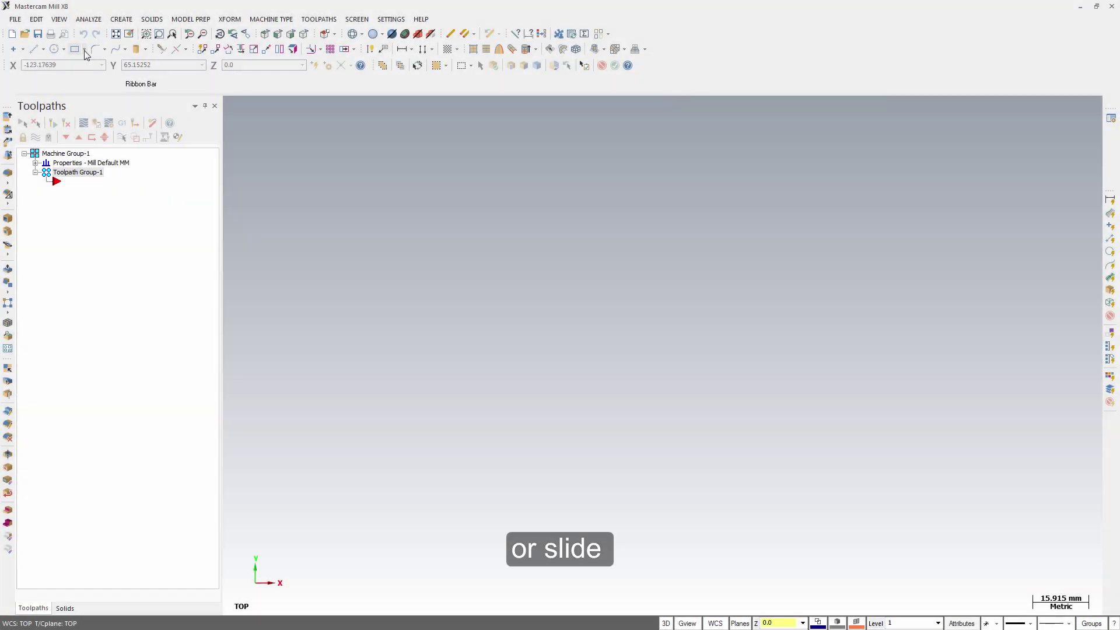
pyautogui.click(85, 50)
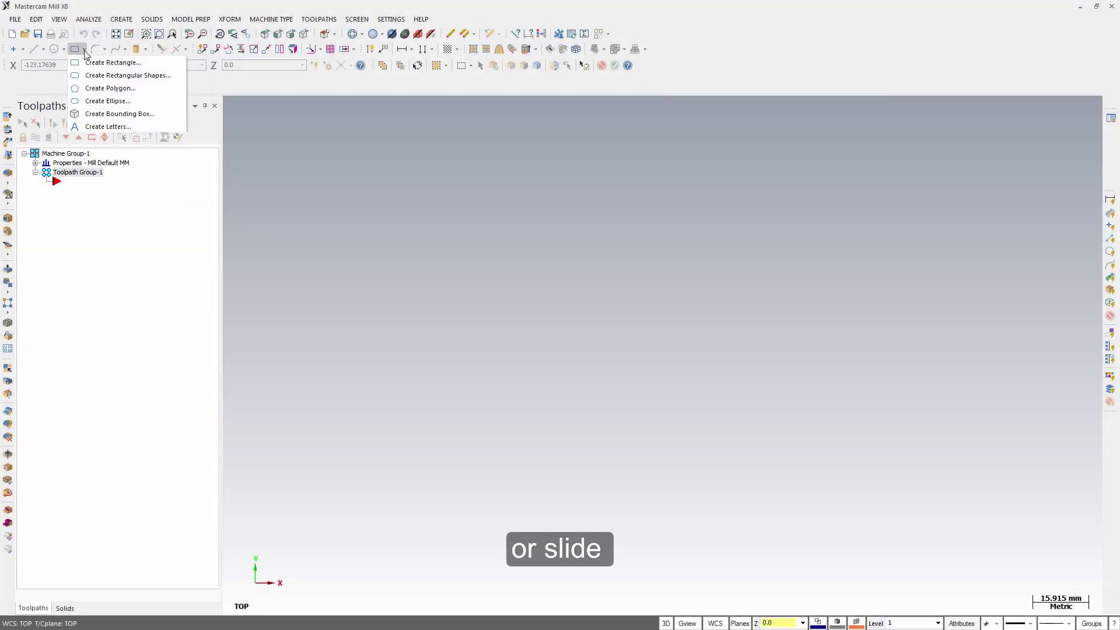